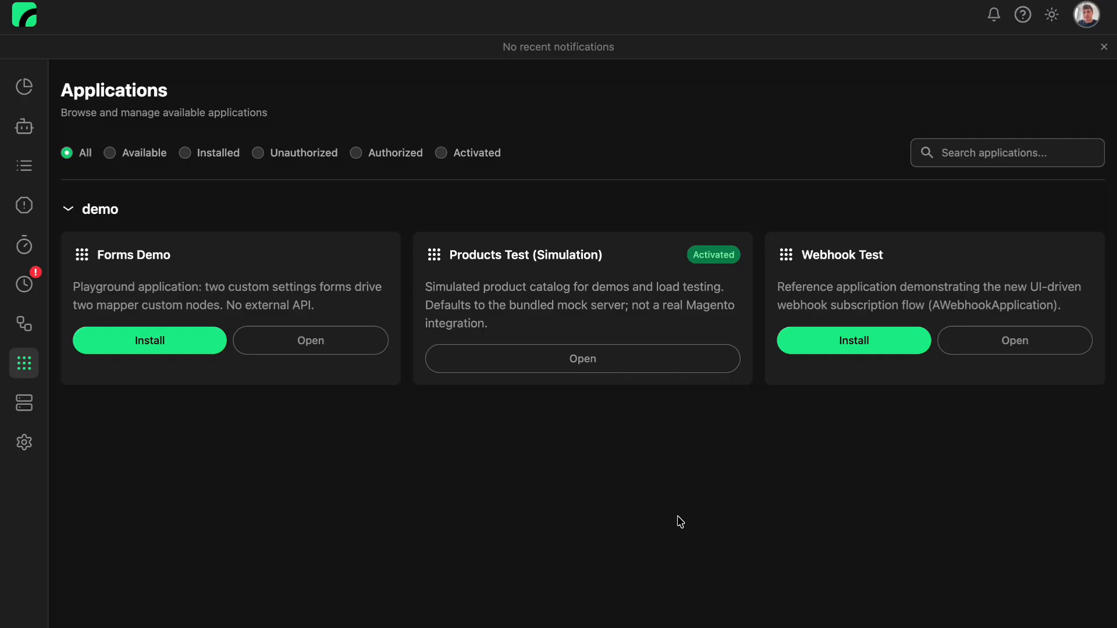
Install and activate the Webhook Test application, closing its details when done
left_click(855, 341)
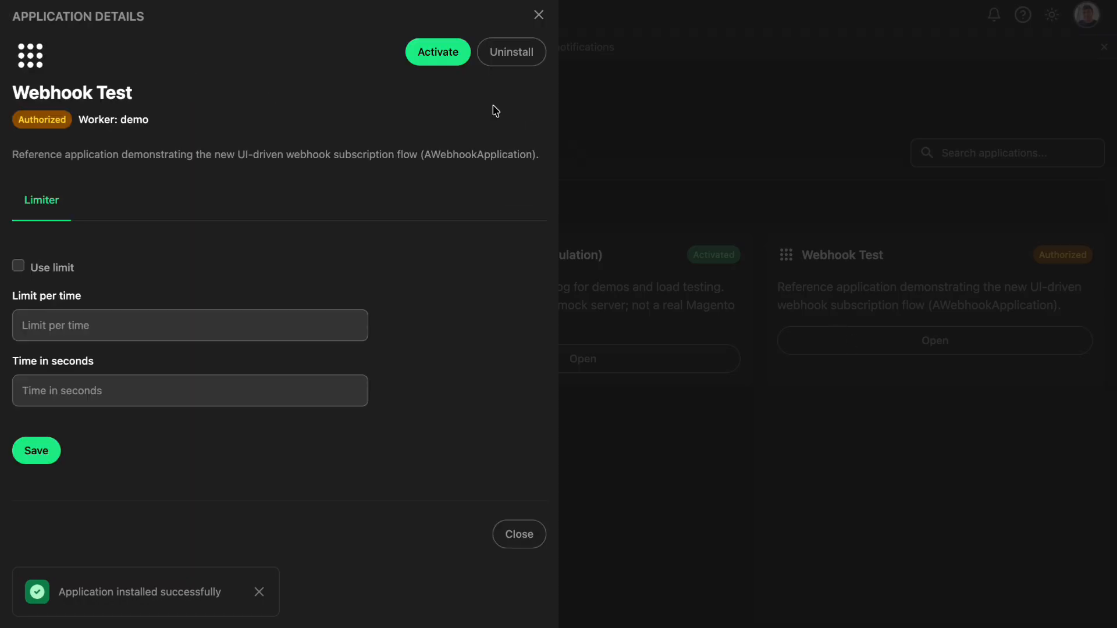
left_click(438, 53)
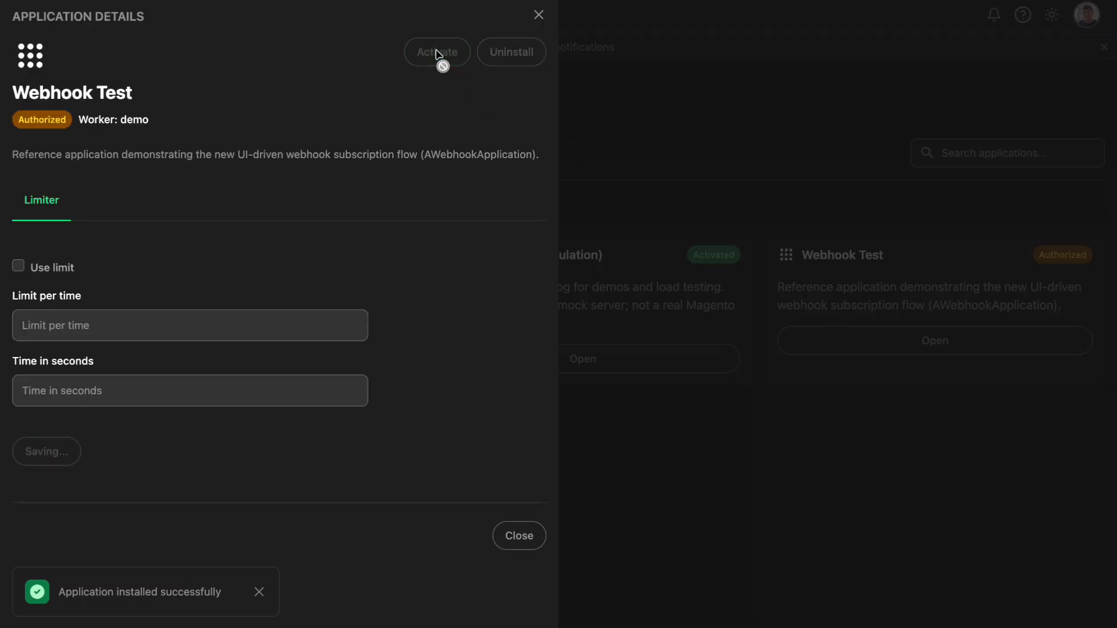
left_click(586, 118)
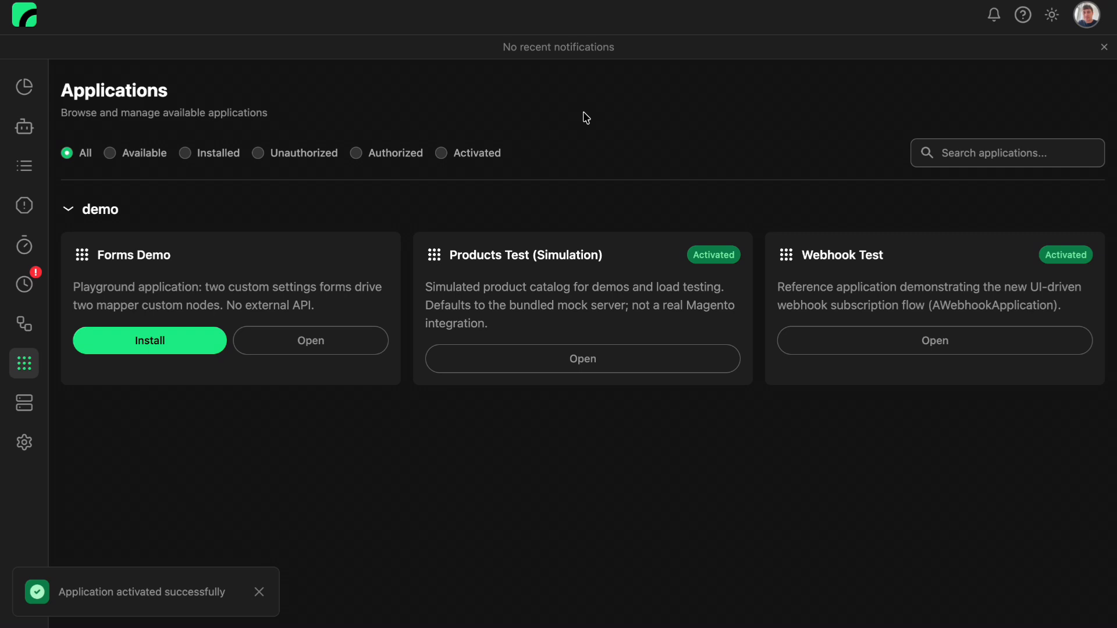
Create a new topology named demo-webhooks
left_click(53, 325)
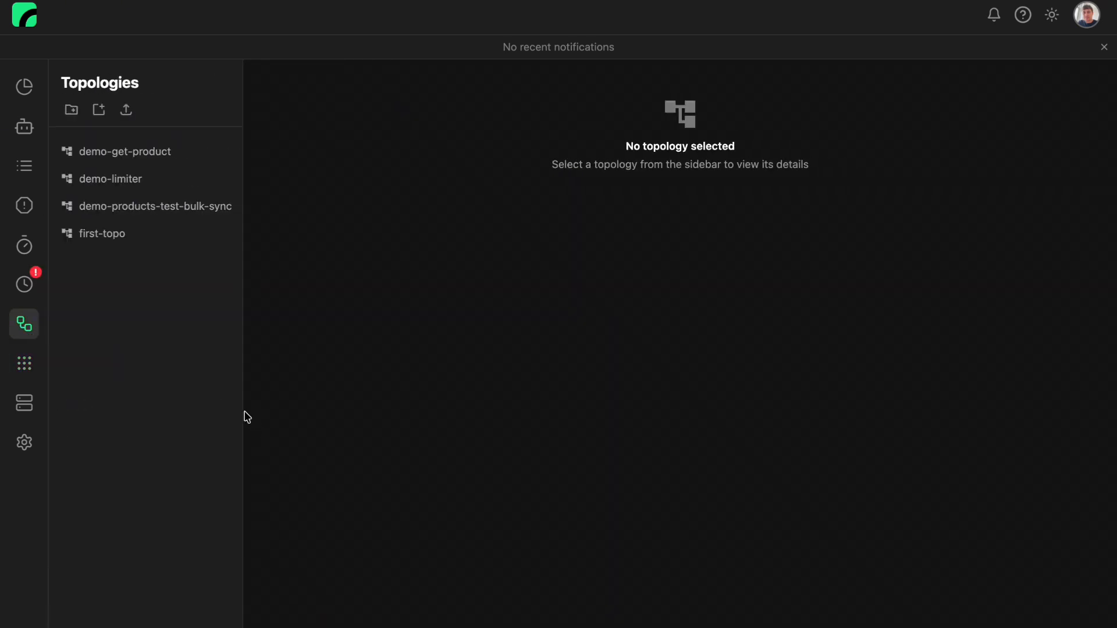
left_click(100, 113)
left_click(511, 314)
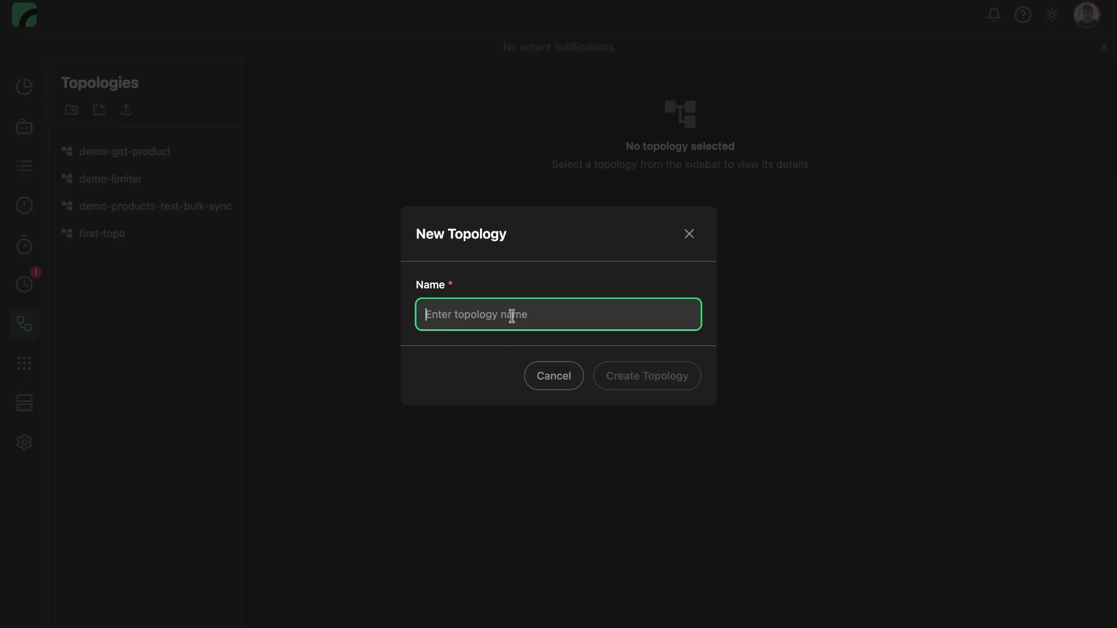
type("demo-webhooks")
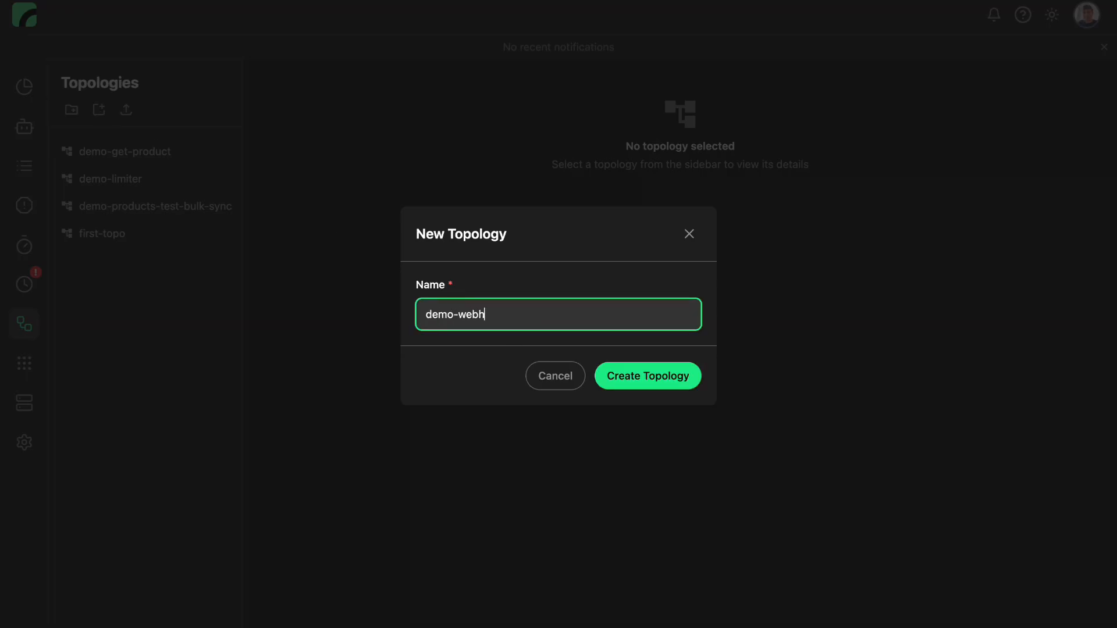
left_click(619, 379)
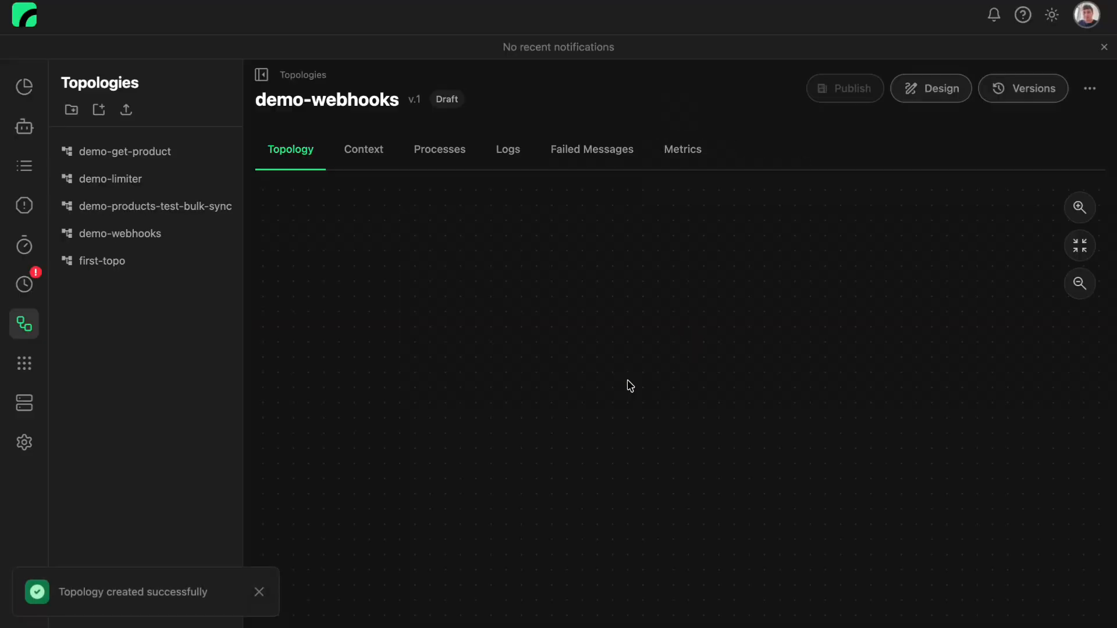
In the design of demo-webhooks, add a Webhook node and assign it the action webhook-test.order.created
left_click(932, 95)
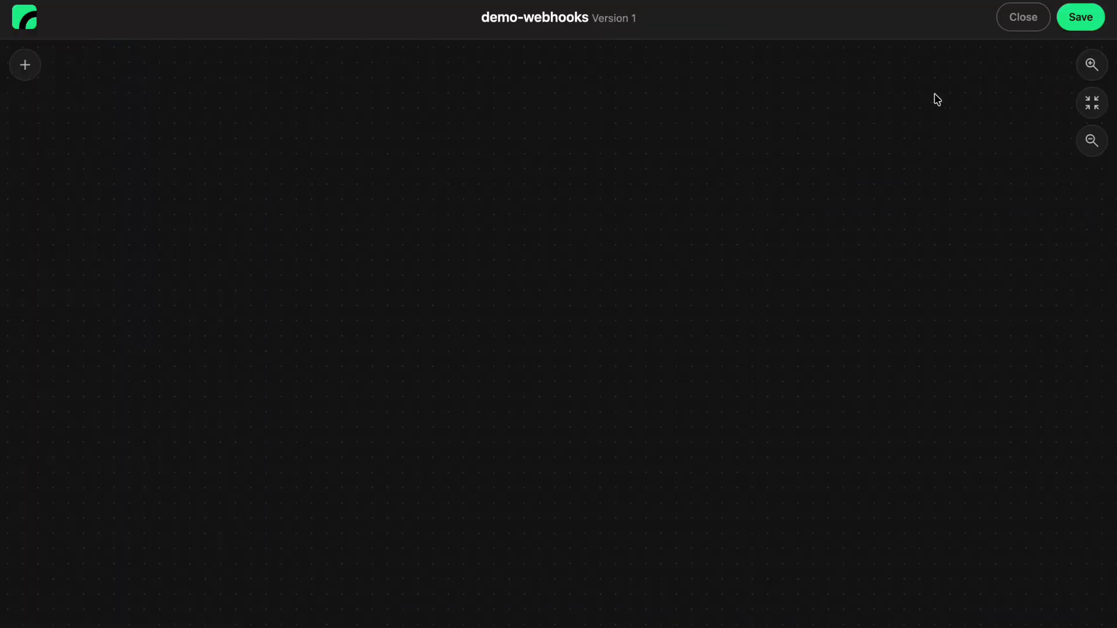
right_click(365, 288)
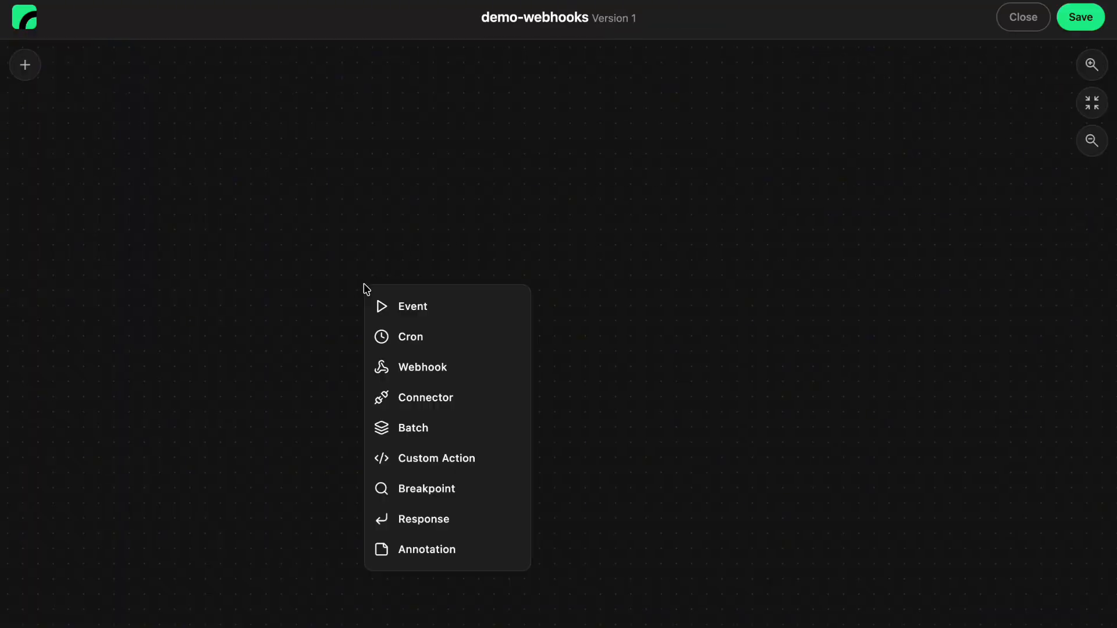
left_click(414, 373)
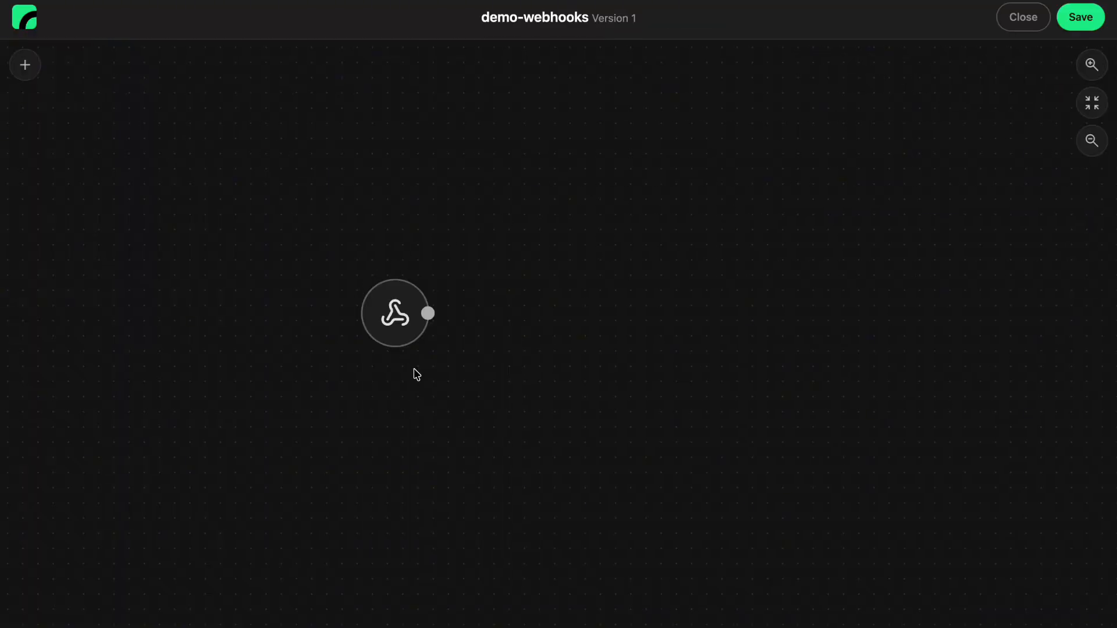
left_click(395, 330)
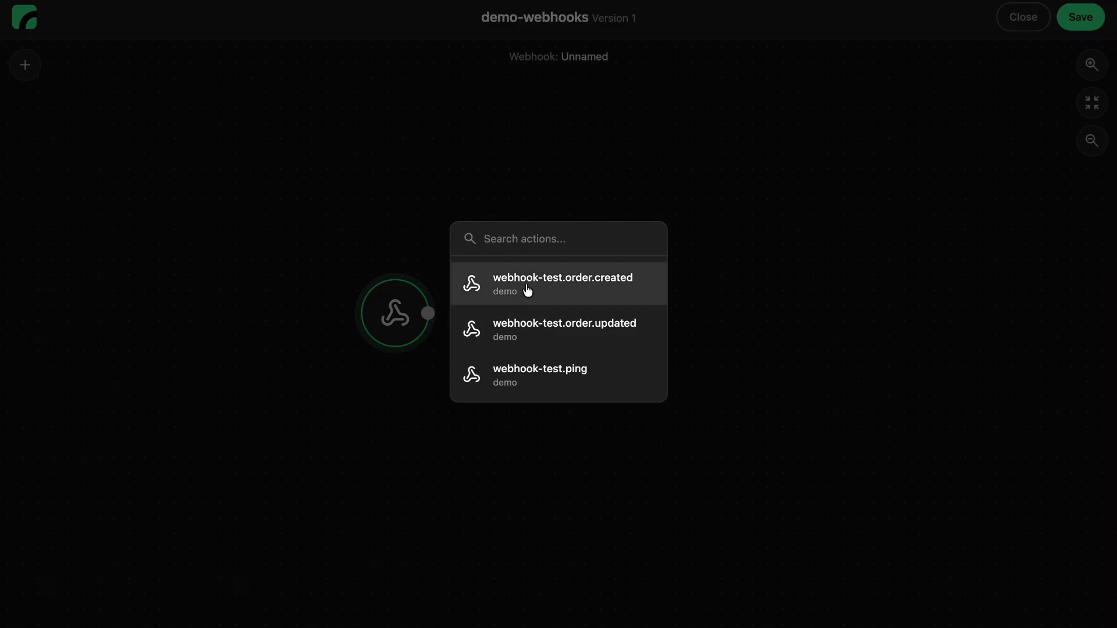
left_click(563, 287)
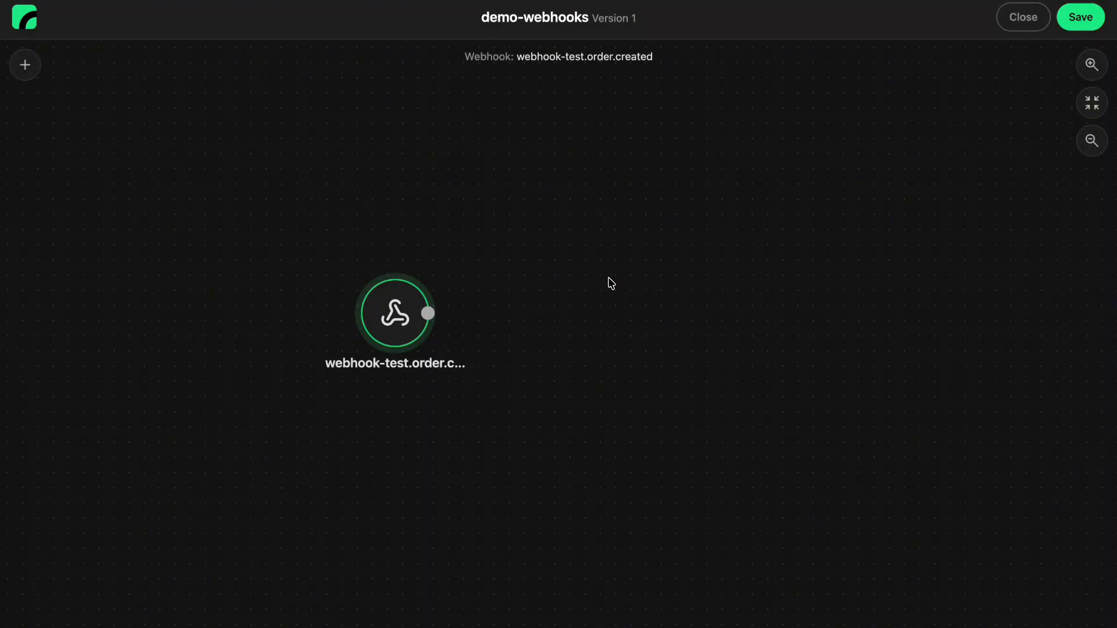
Add a Custom Action node set to add-timestamp beside the webhook node and connect the webhook's output to it
right_click(611, 283)
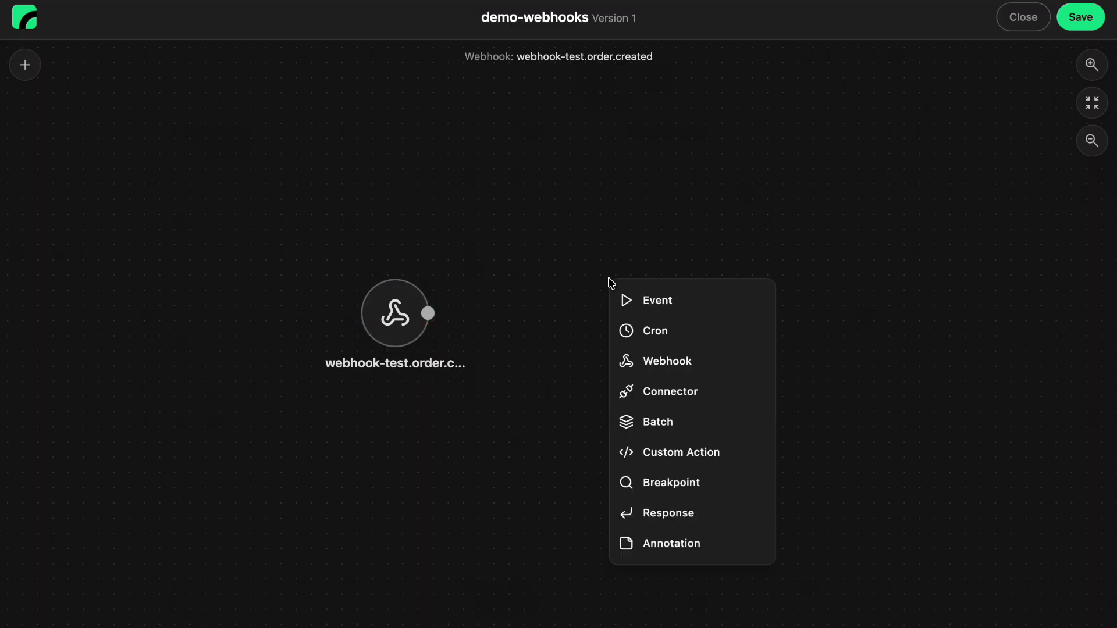
left_click(667, 451)
left_click(623, 329)
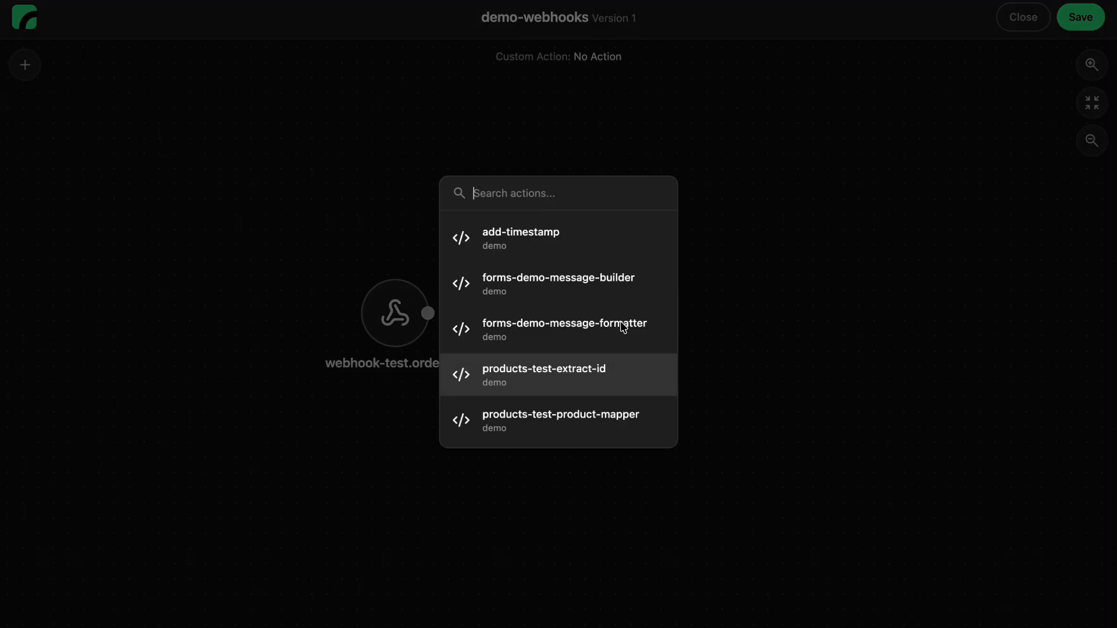
left_click(552, 237)
left_click_drag(428, 314, 606, 314)
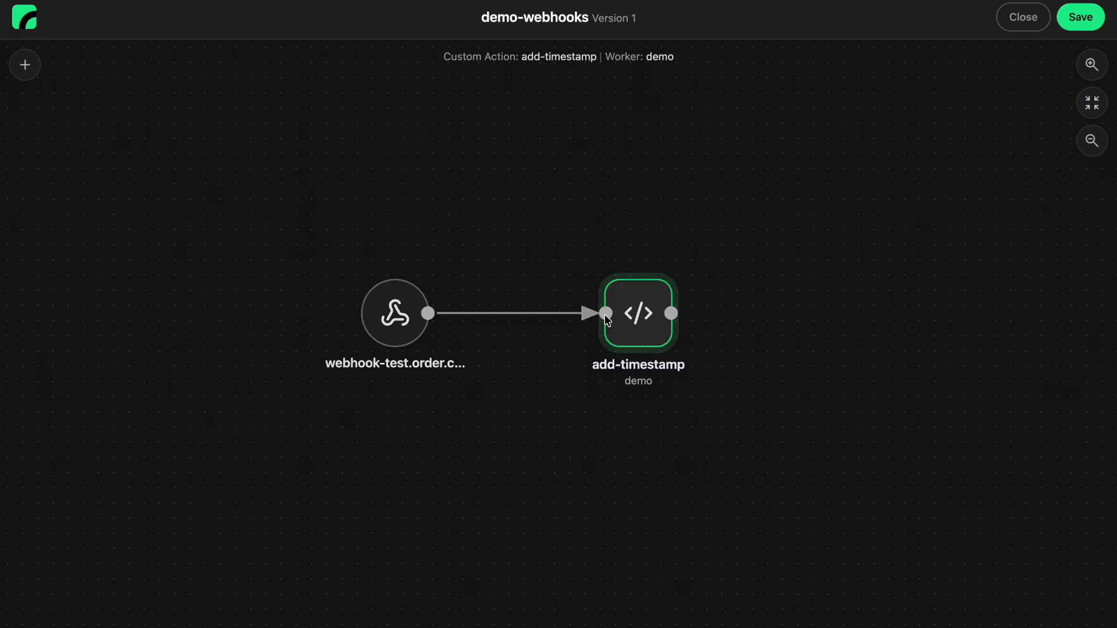
Save the topology design, leave the editor, and publish and enable demo-webhooks version 1
left_click(1082, 21)
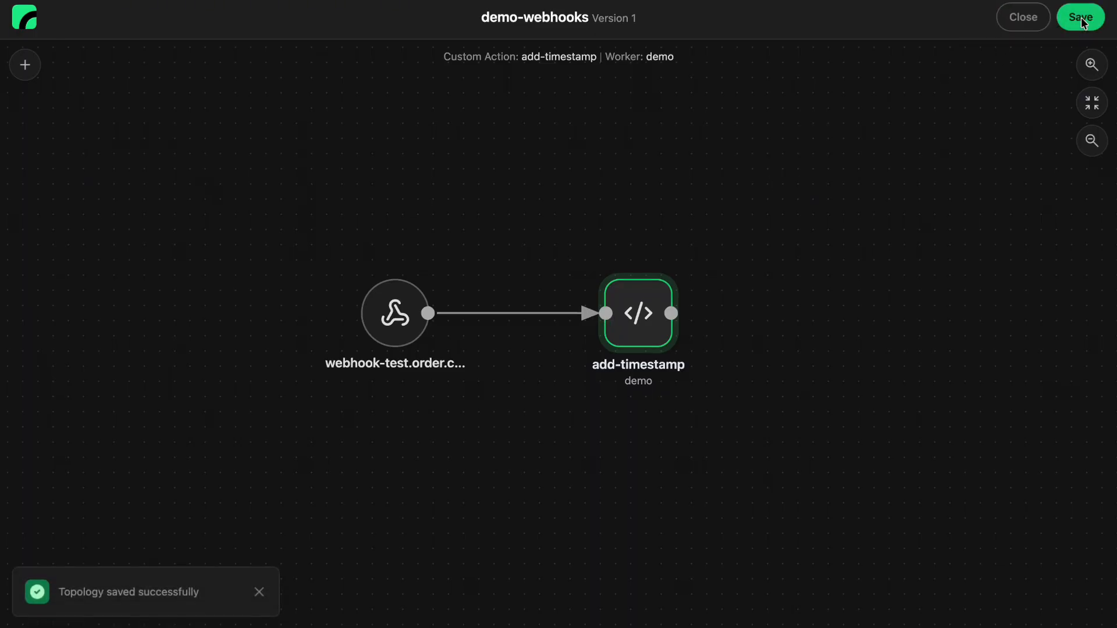
left_click(1023, 18)
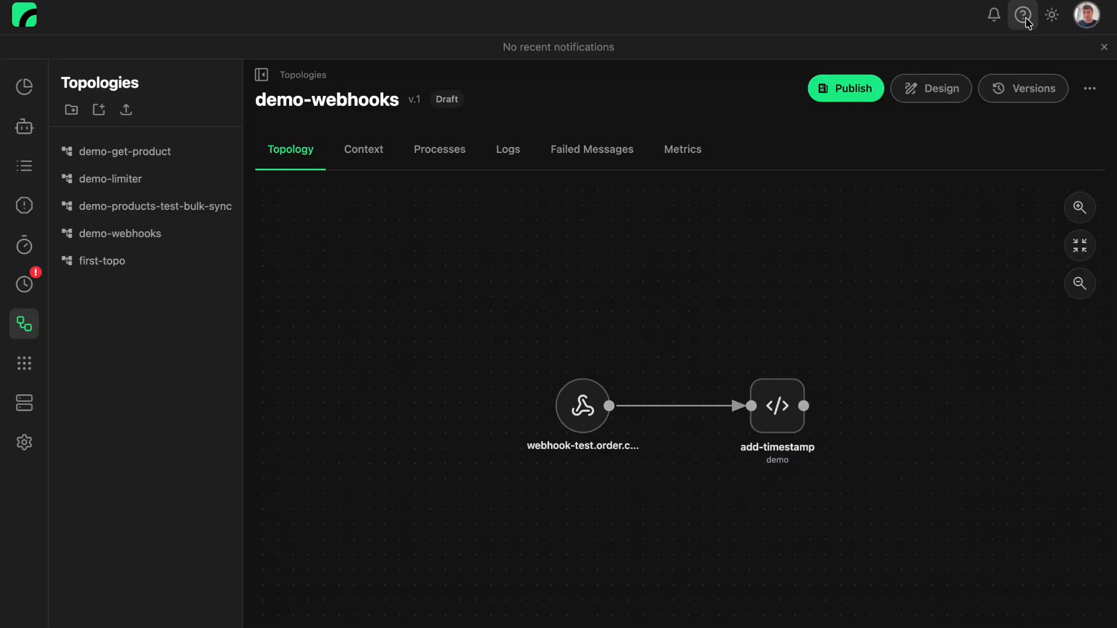
left_click(846, 91)
left_click(848, 92)
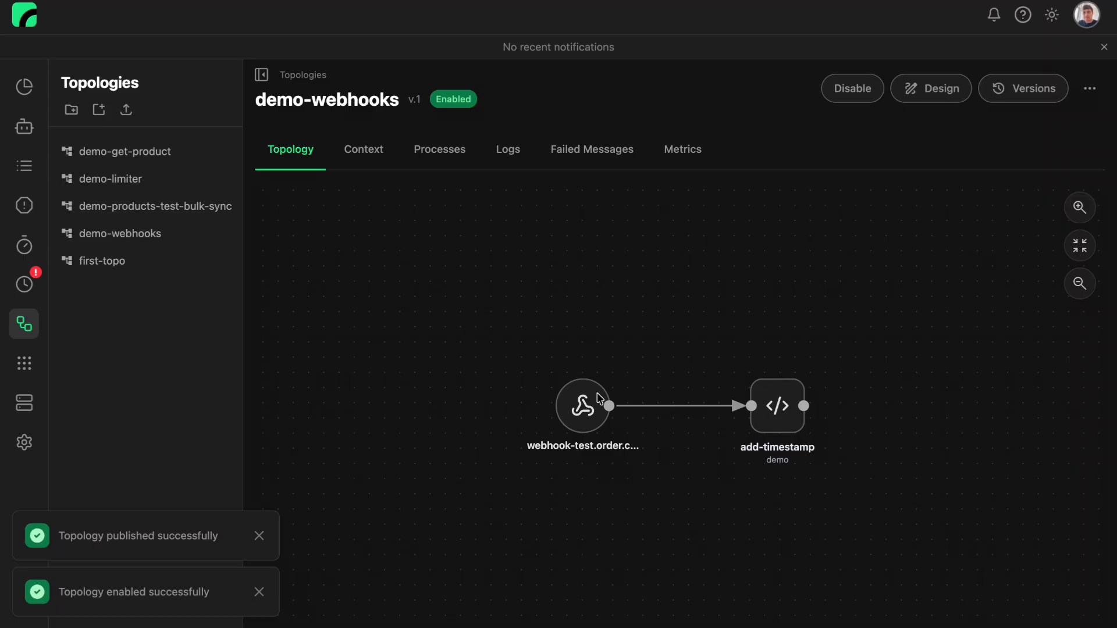
Subscribe the webhook-test.order.created node without optional parameters
left_click(589, 412)
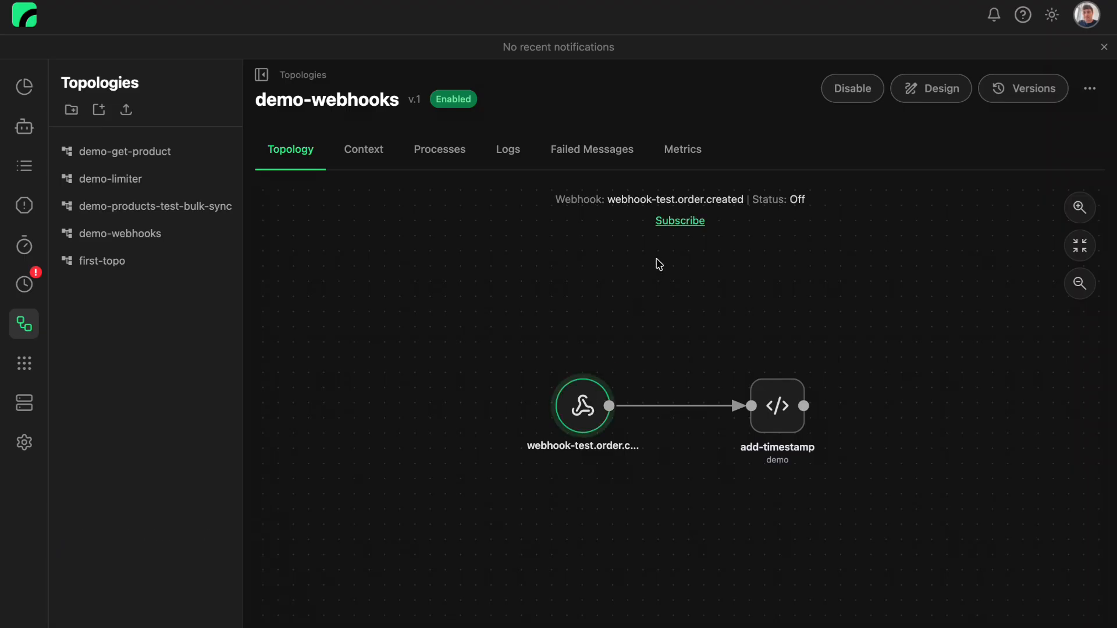
left_click(680, 221)
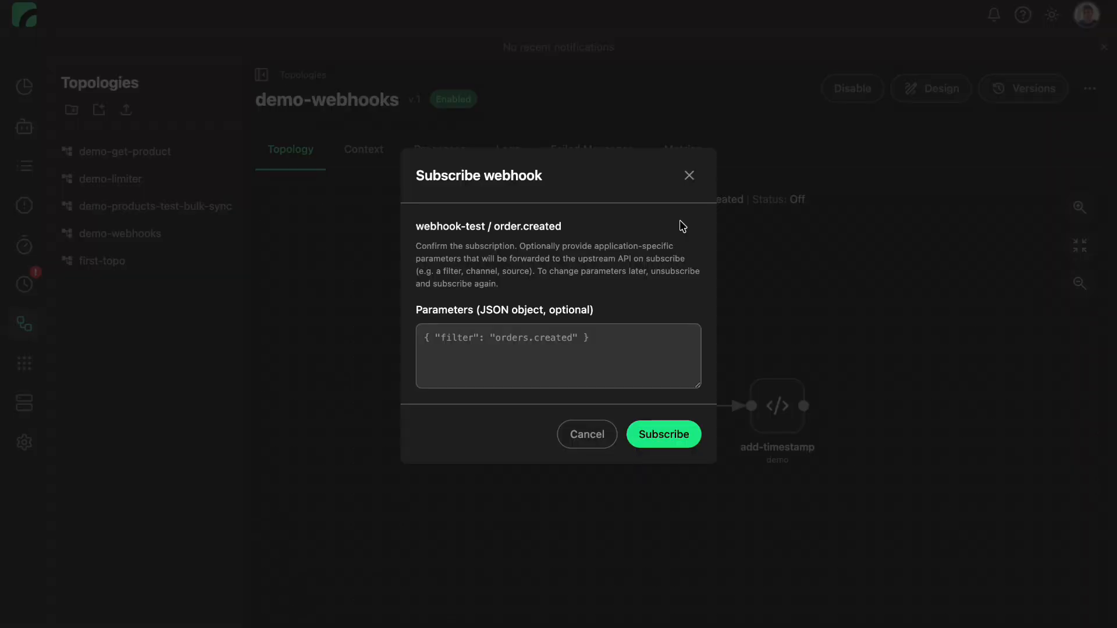
left_click(667, 436)
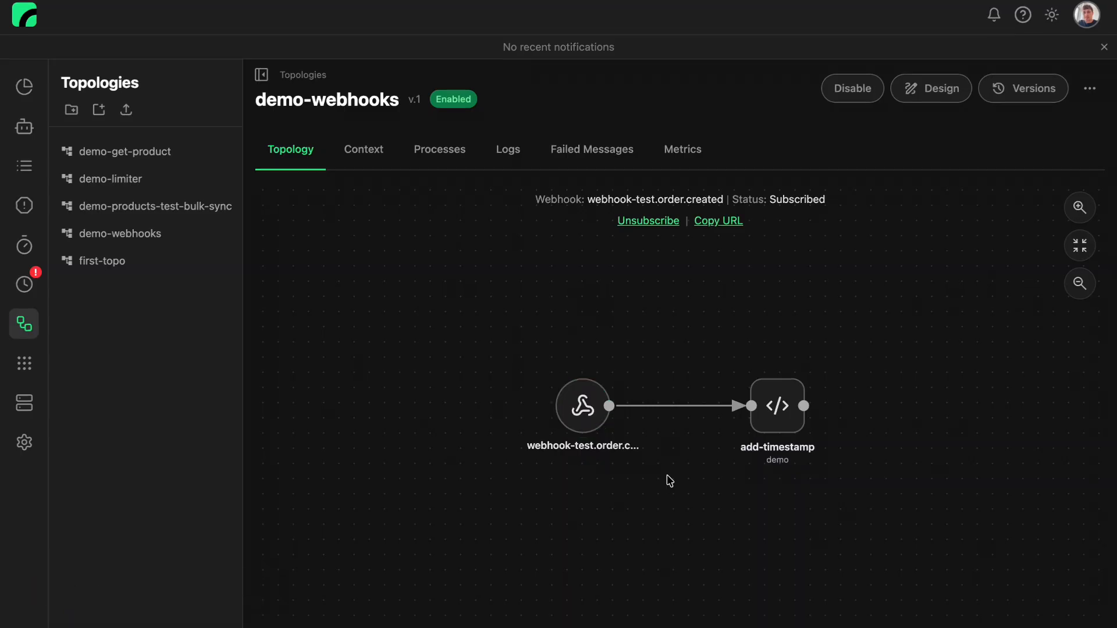
Change the webhook node's action to webhook-test.order.updated in the design and save it despite the orphaned subscription
left_click(931, 91)
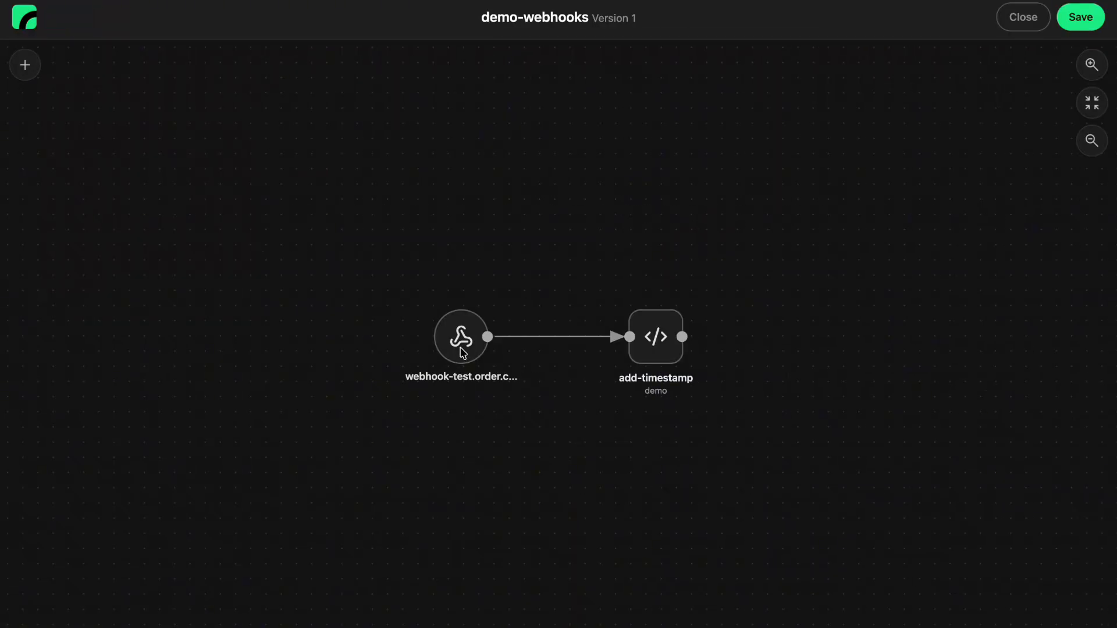
left_click(459, 351)
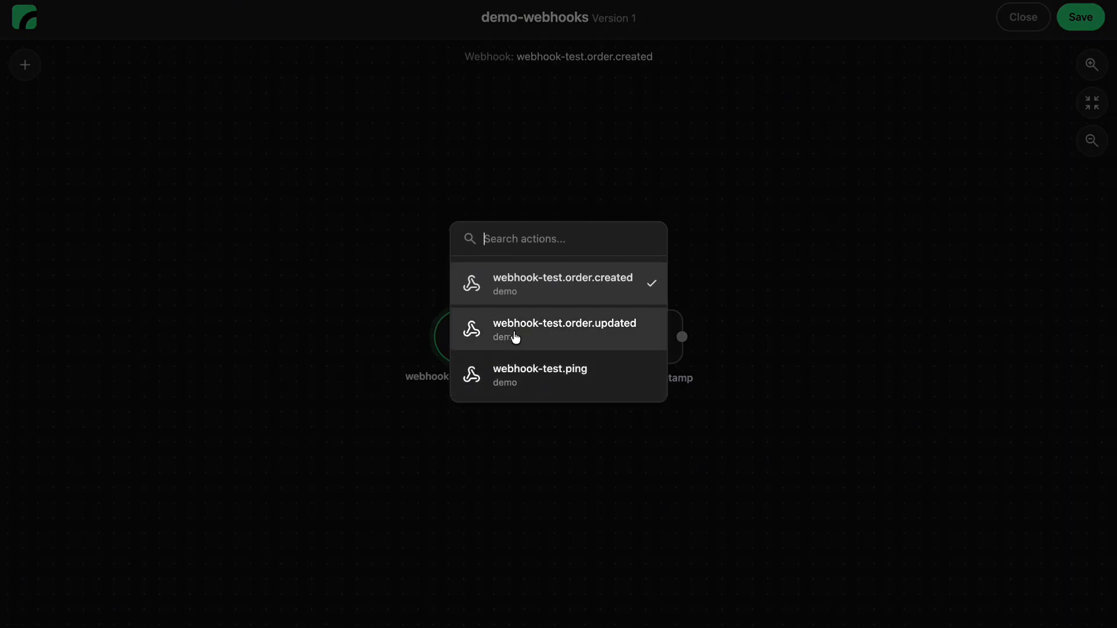
left_click(515, 330)
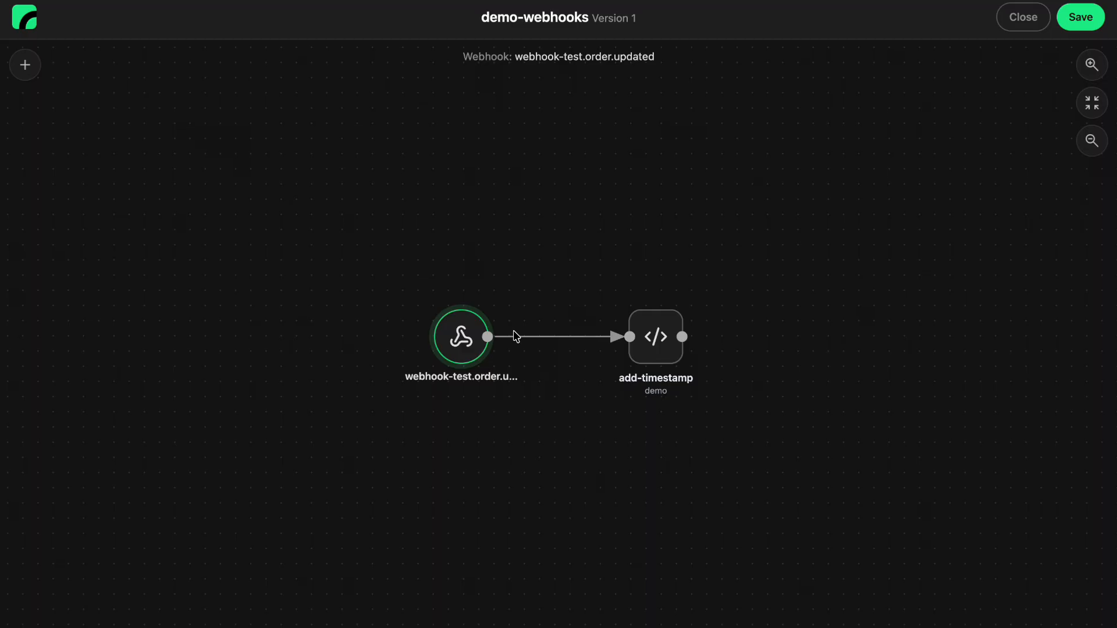
left_click(1085, 27)
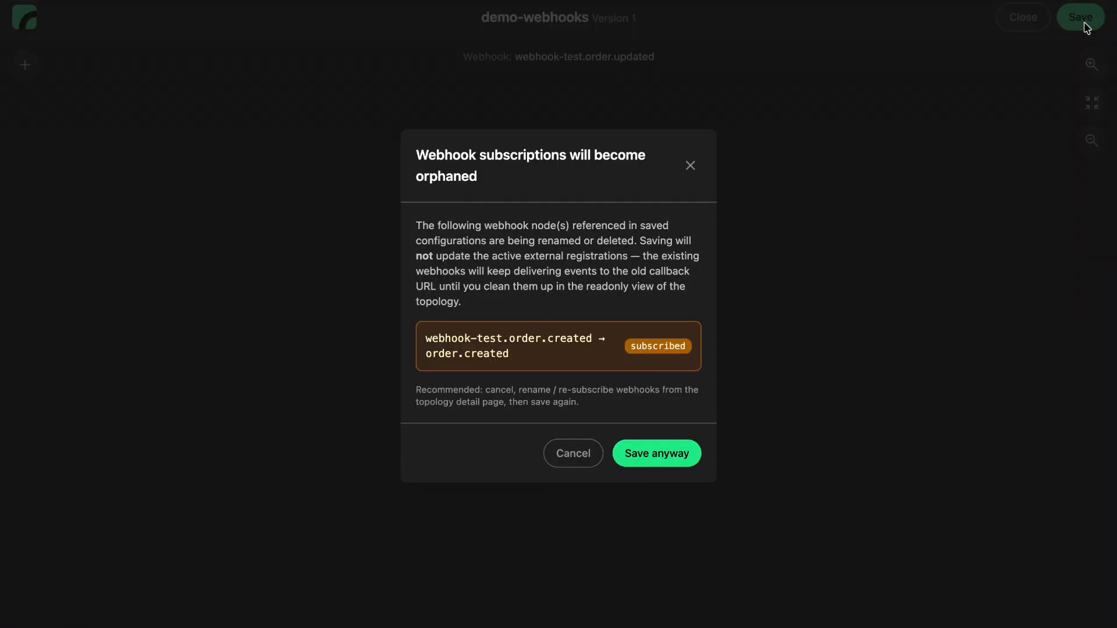
left_click(656, 456)
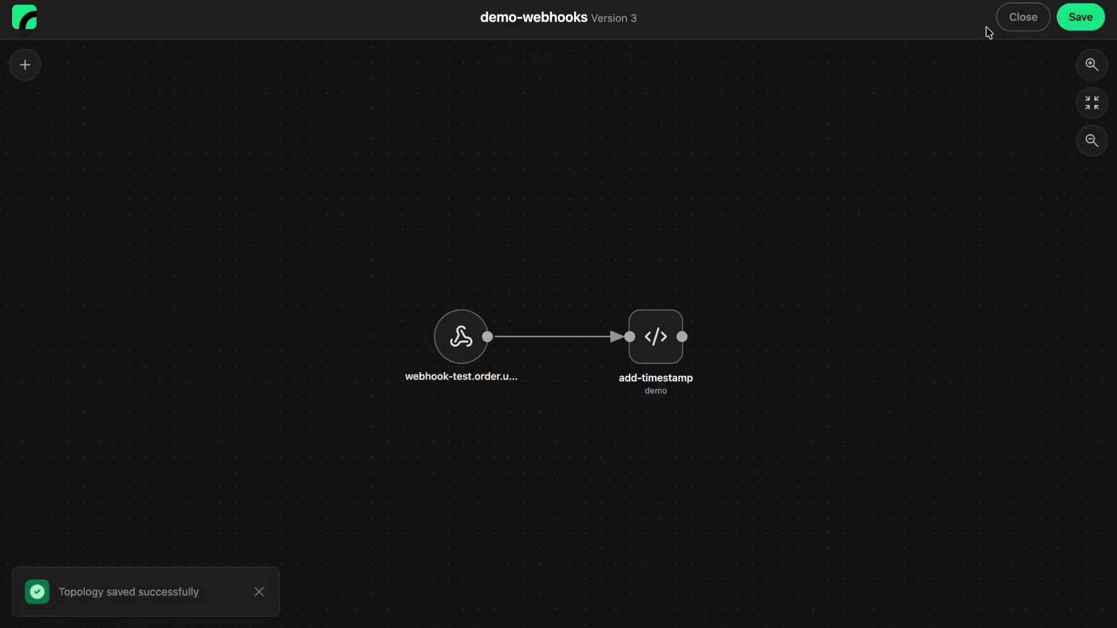
left_click(1022, 18)
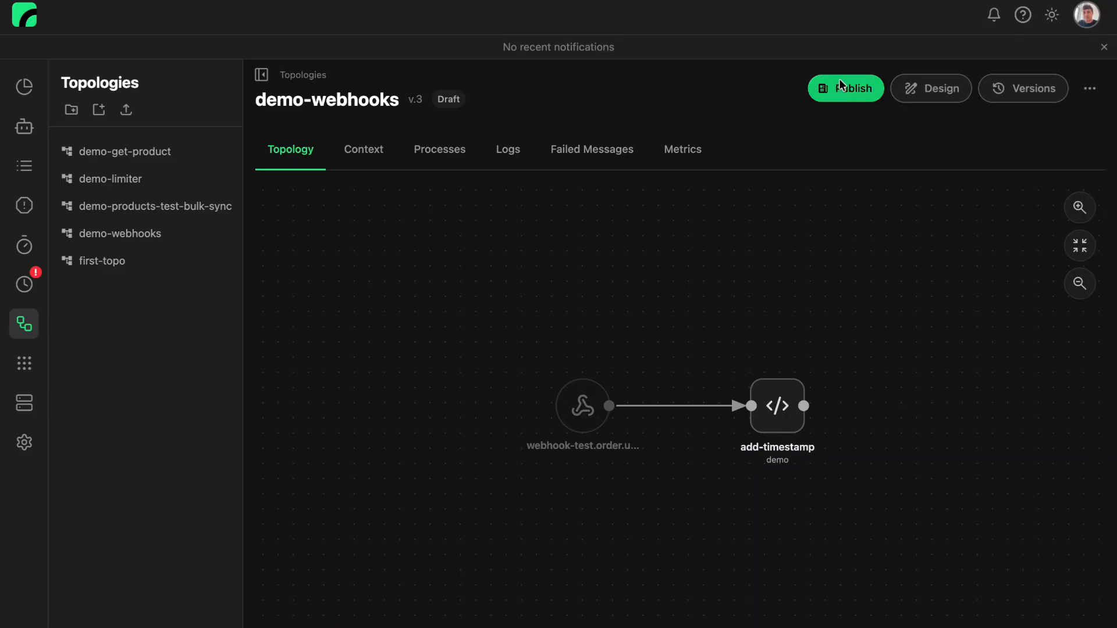
Publish version 3 of demo-webhooks and enable it as the active version in place of version 1
left_click(841, 88)
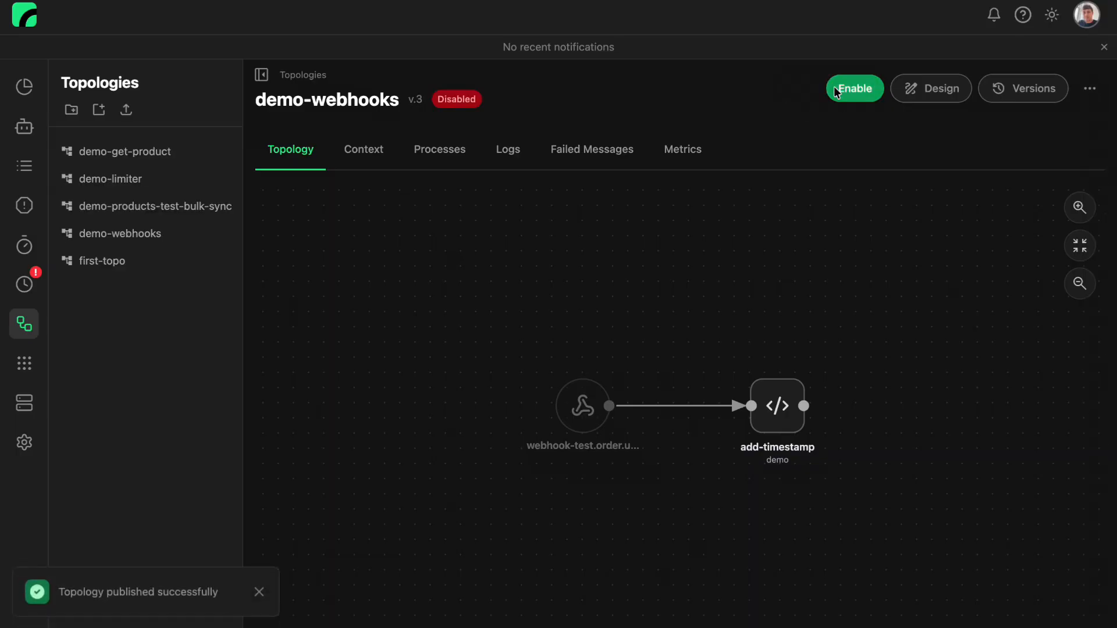
left_click(849, 91)
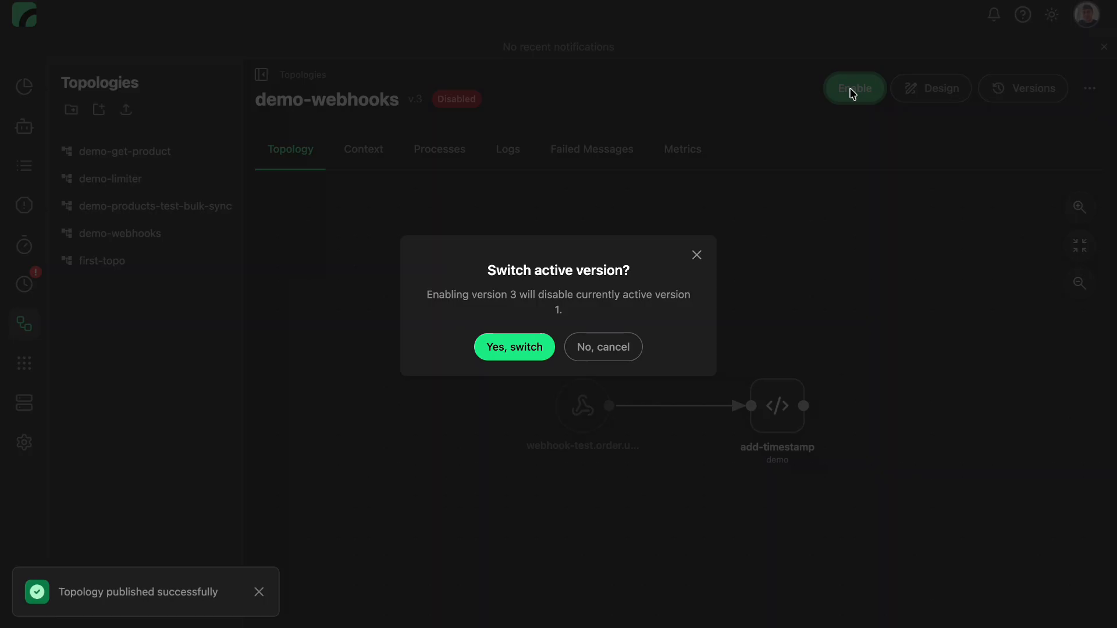
left_click(518, 356)
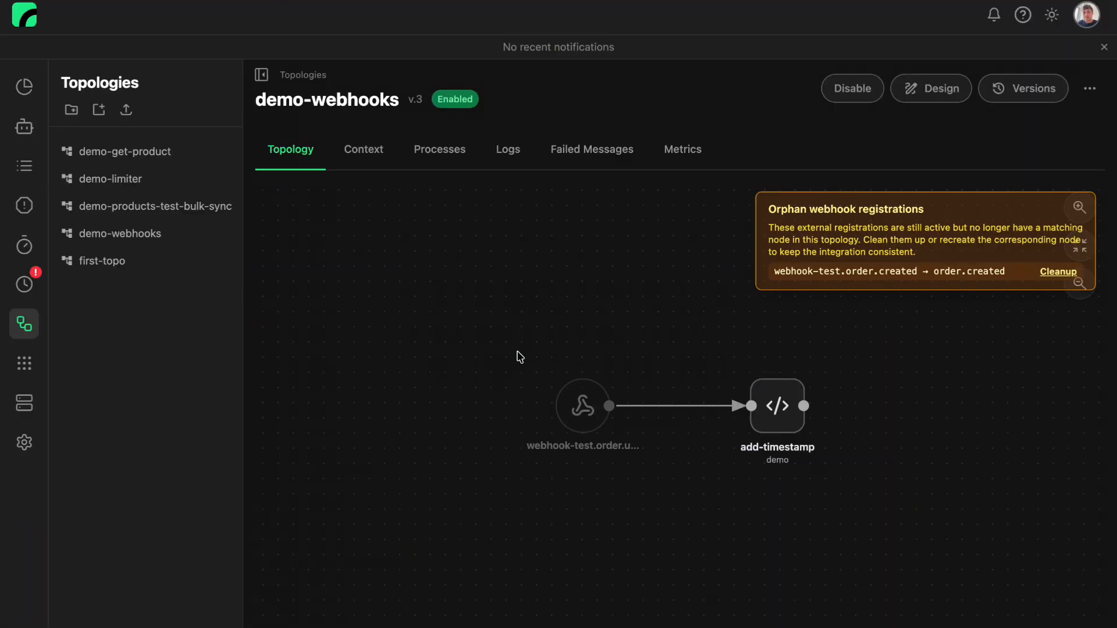
Clean up the orphaned order.created registration and subscribe the webhook-test.order.updated node without parameters
left_click(1058, 273)
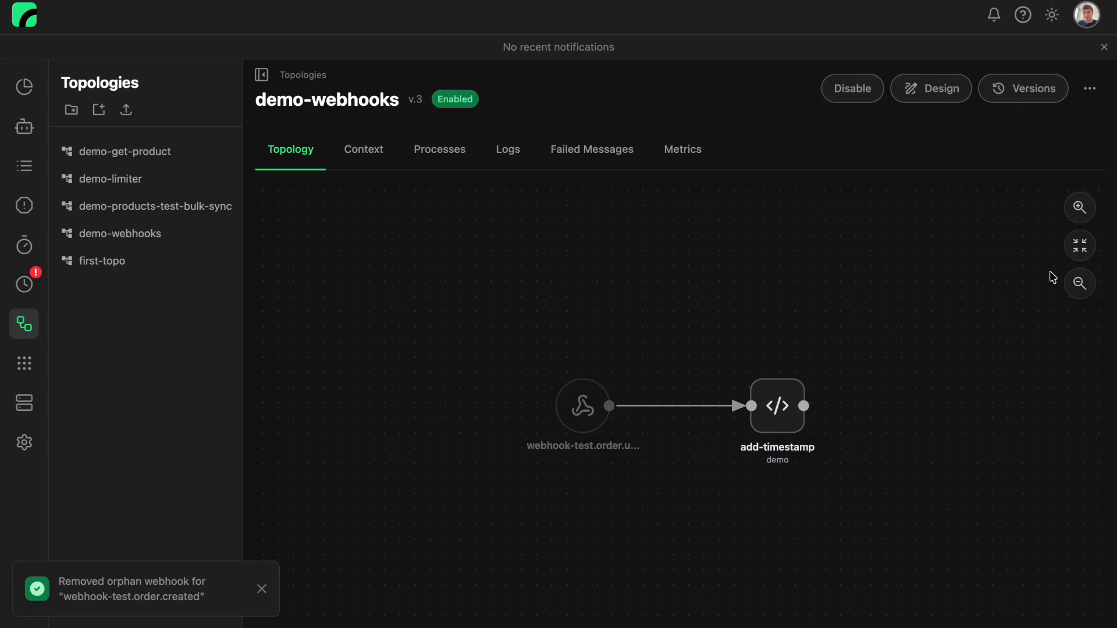
left_click(583, 416)
left_click(681, 222)
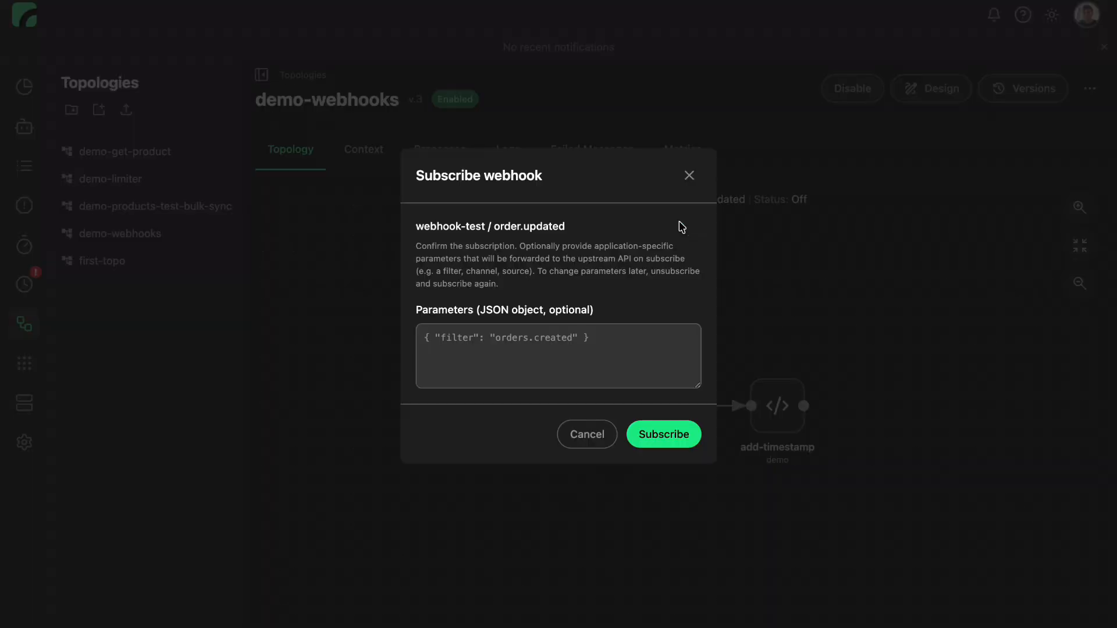
left_click(665, 436)
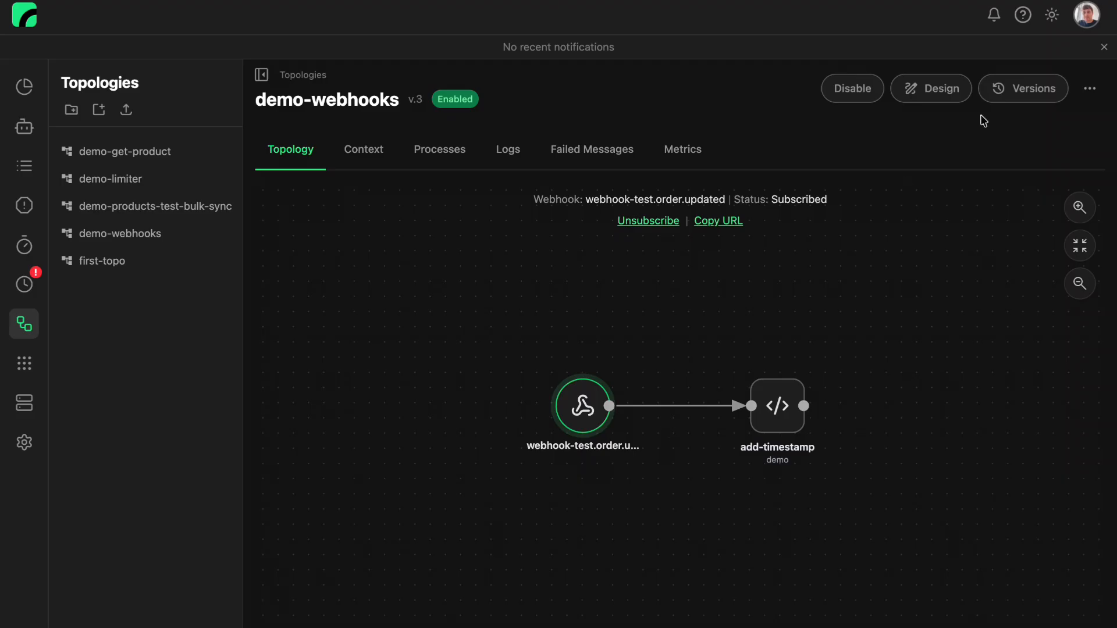
Switch the active version of demo-webhooks back to version 1 and clean up the orphaned order.updated registration
left_click(1028, 91)
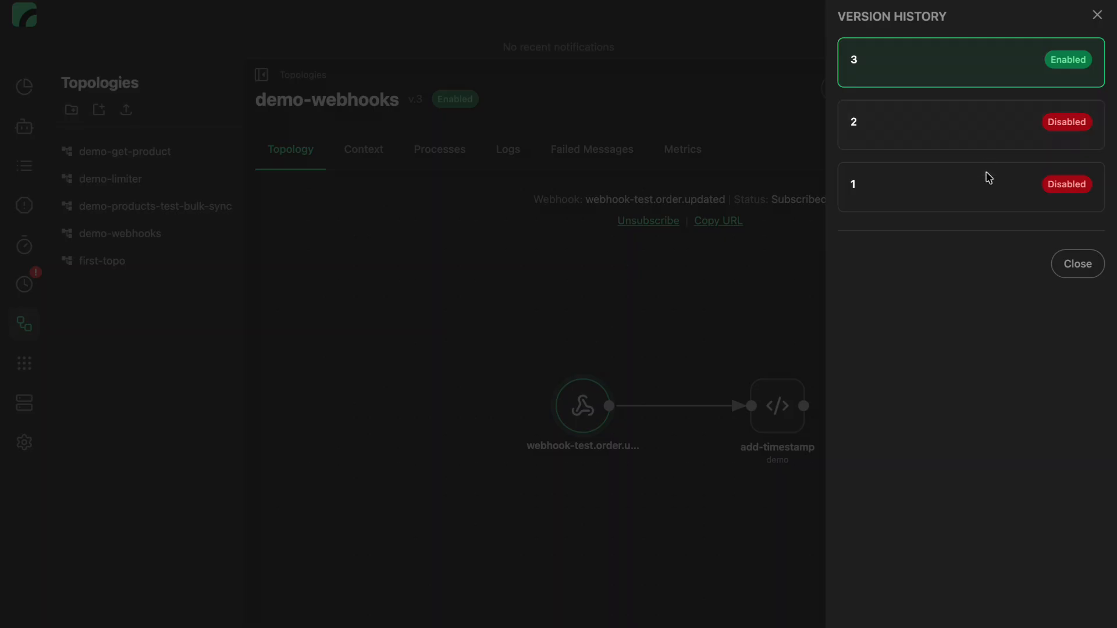
left_click(988, 192)
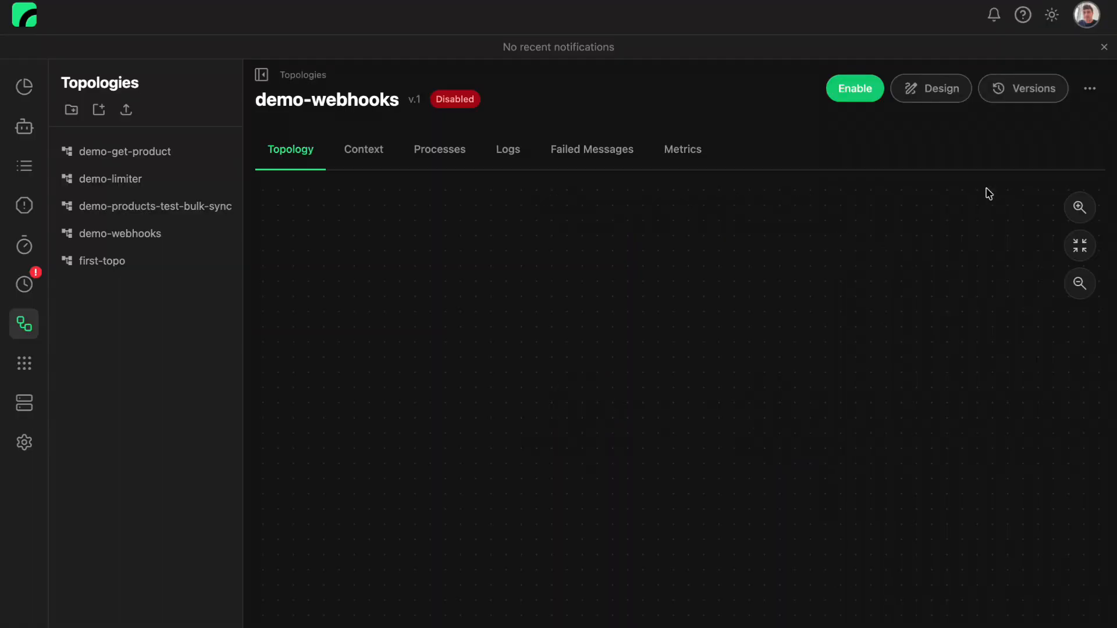
left_click(852, 90)
left_click(522, 349)
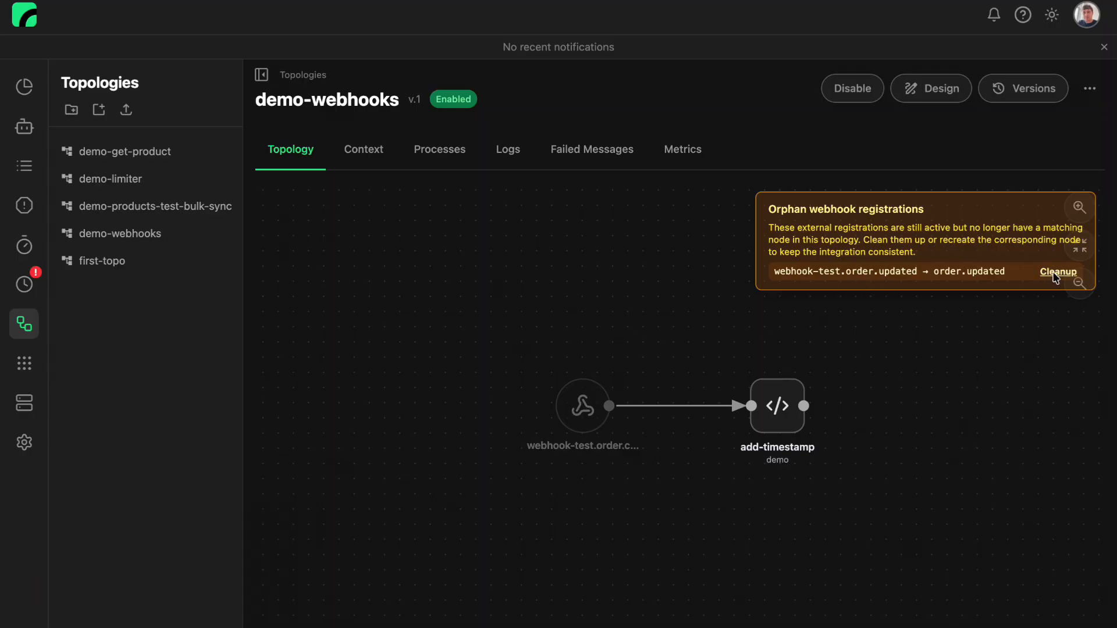
left_click(1056, 275)
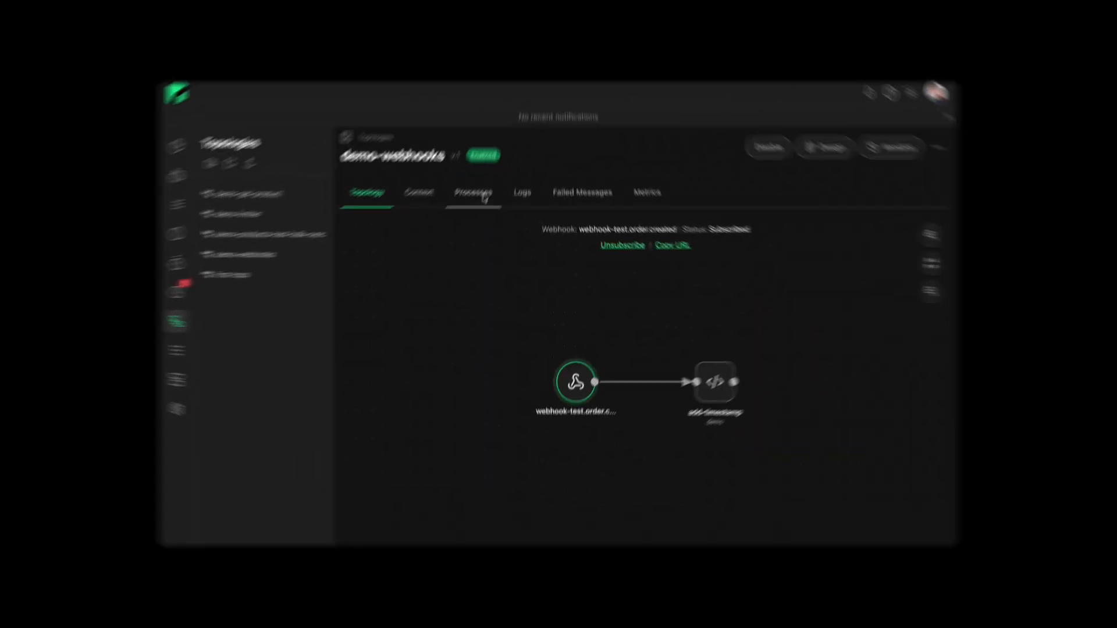
Examine the list of processes run by the demo-webhooks topology, with their durations and statuses
left_click(448, 150)
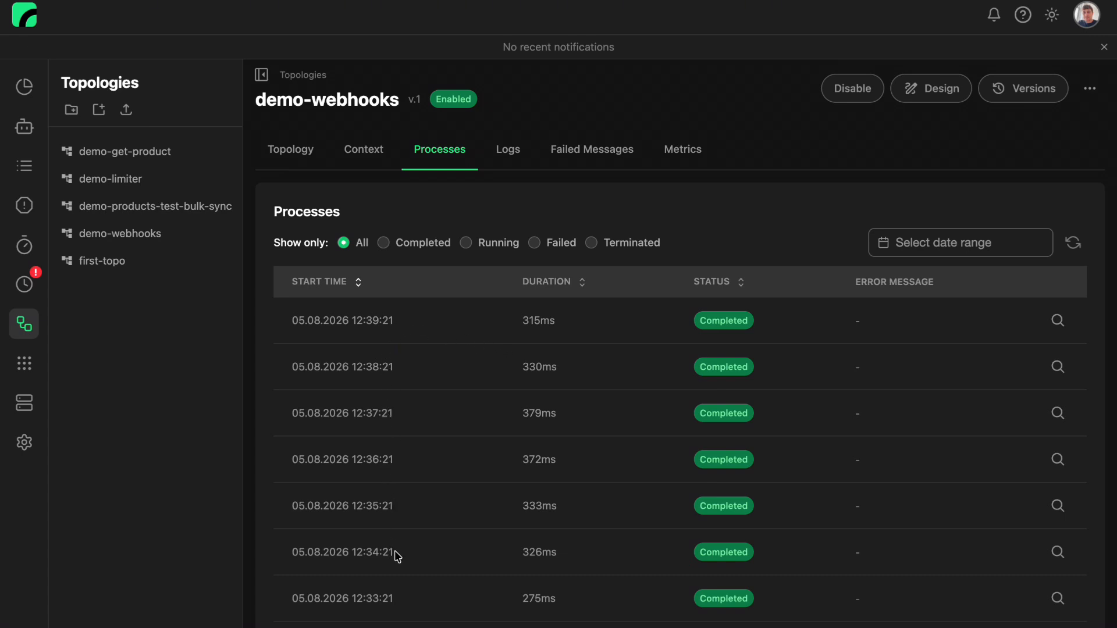
scroll(395, 553, "down", 7)
scroll(398, 556, "up", 6)
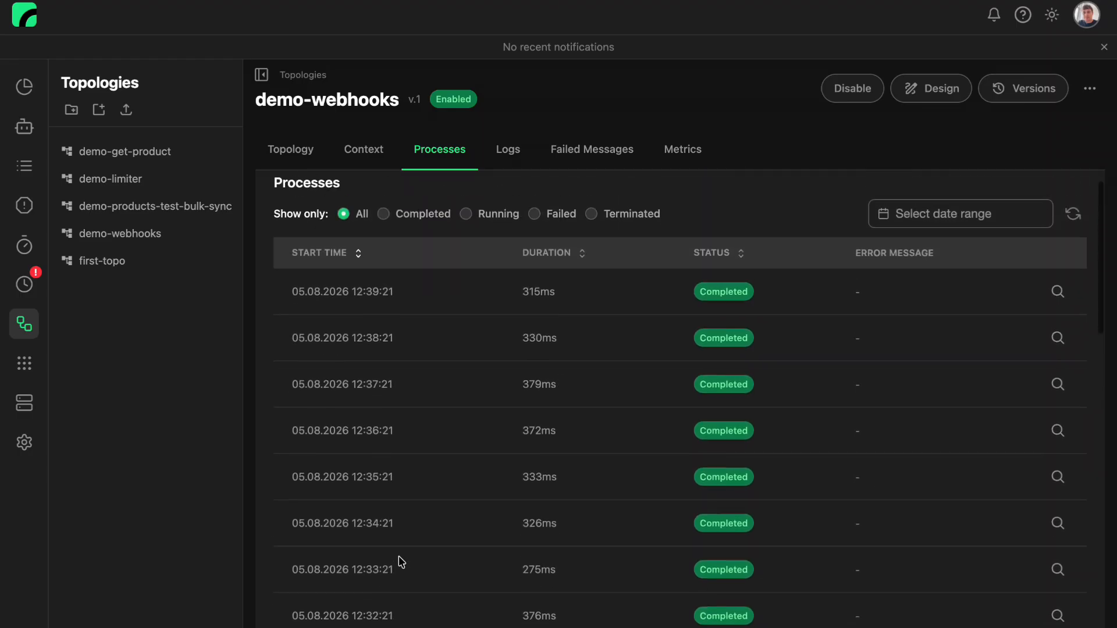
scroll(401, 562, "up", 1)
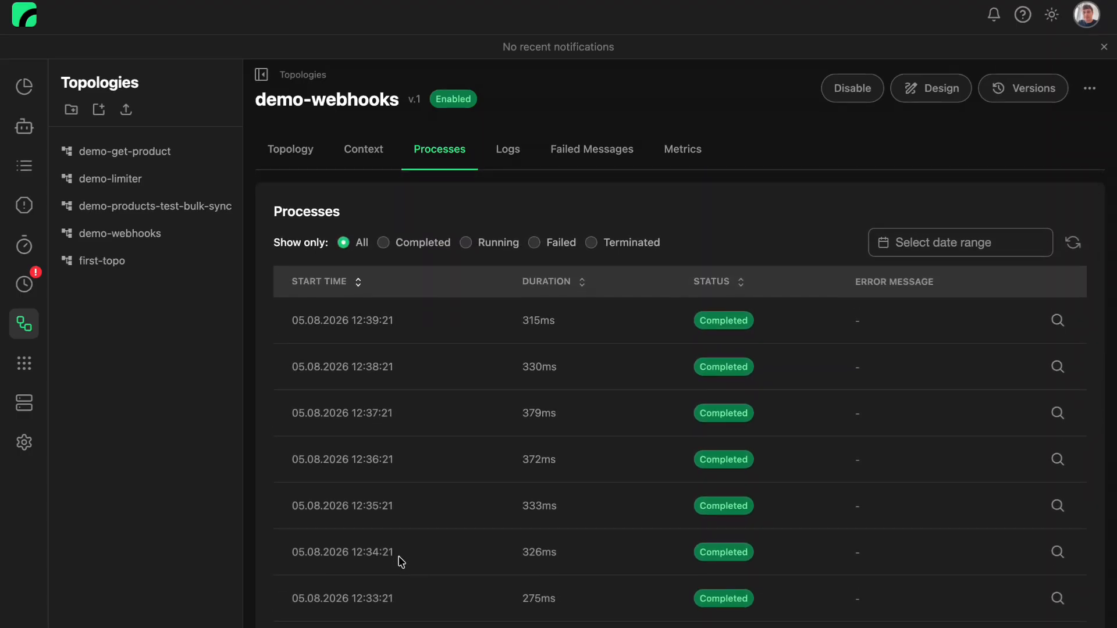